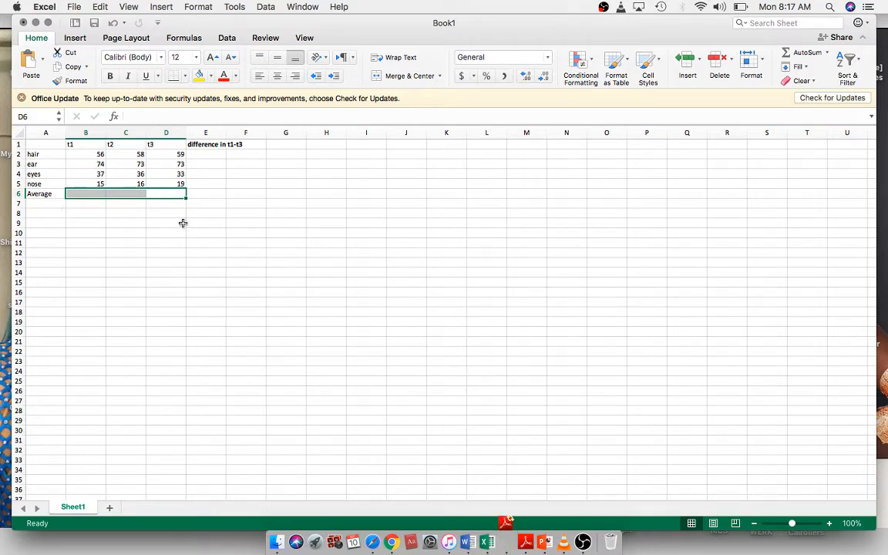
# Step: Enter the formula =D2-B2 in E2 to compute the t1–t3 difference for hair
pyautogui.click(151, 319)
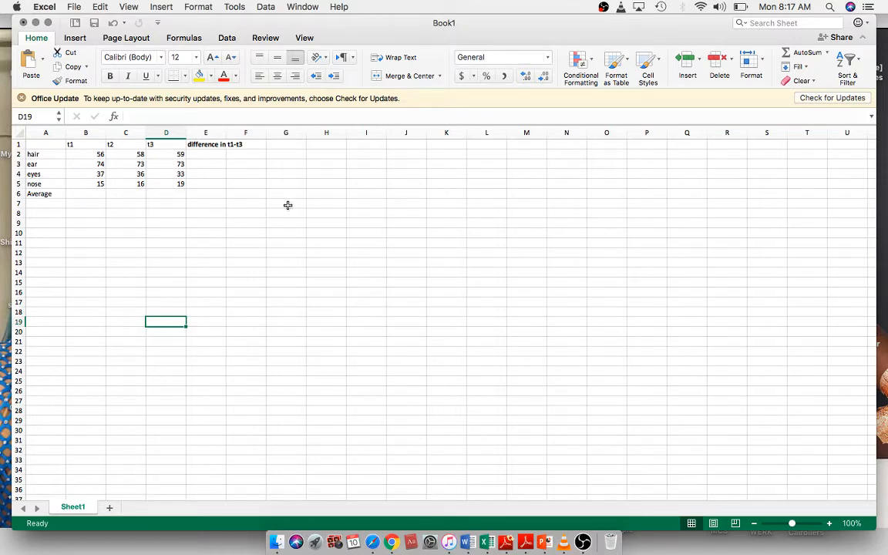
pyautogui.click(218, 154)
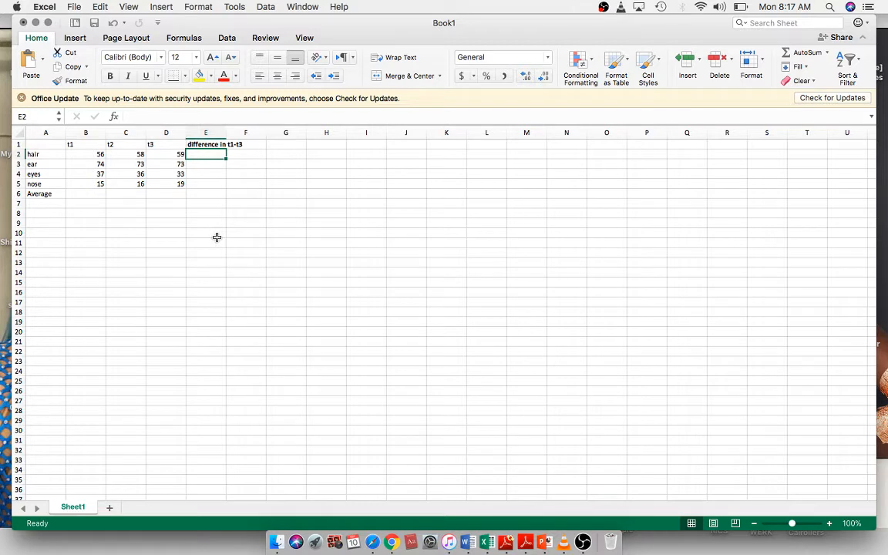
pyautogui.write('=')
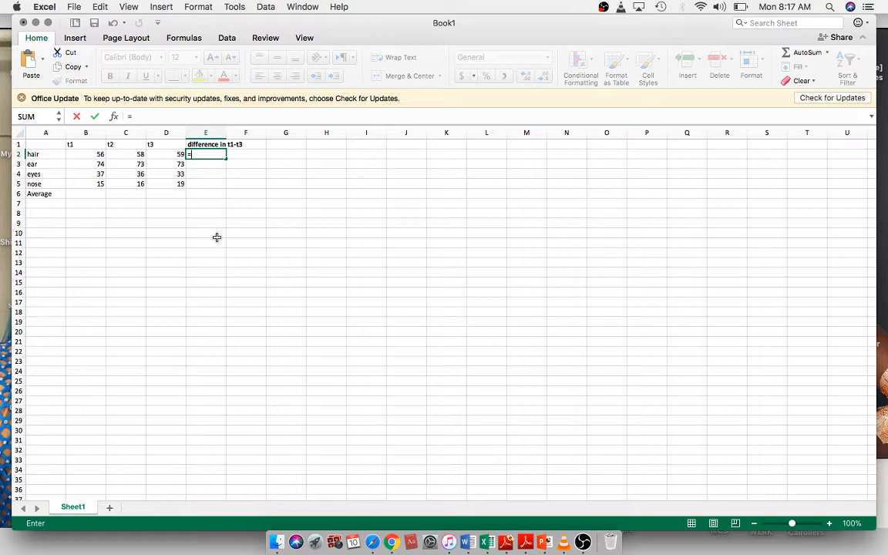
pyautogui.click(175, 154)
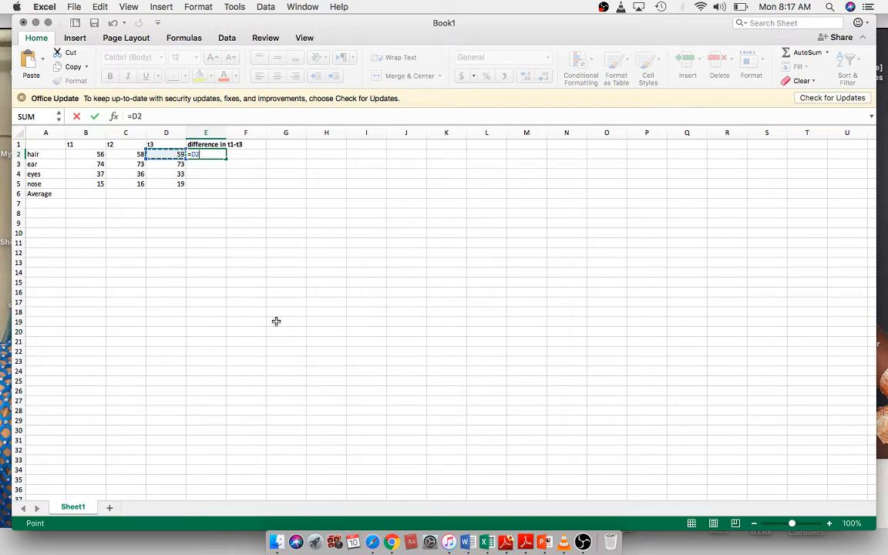
pyautogui.write('-')
pyautogui.click(95, 154)
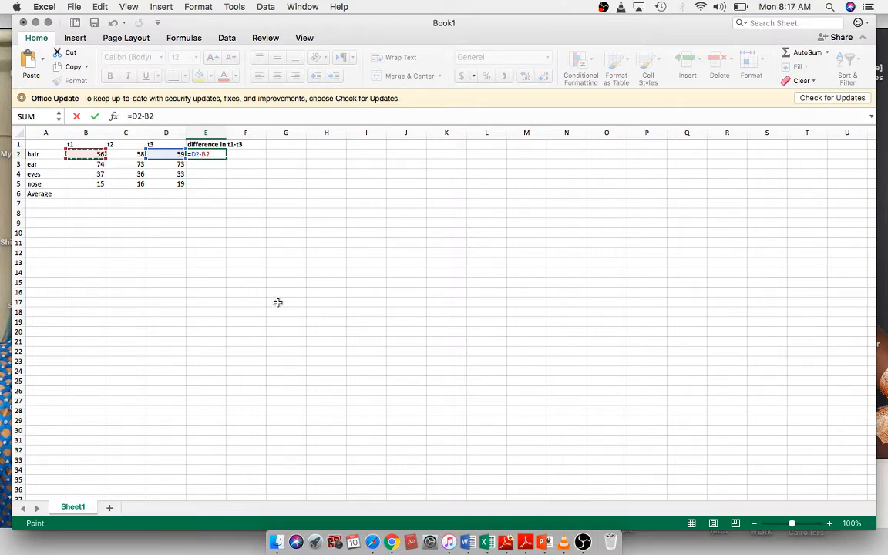
pyautogui.press('Return')
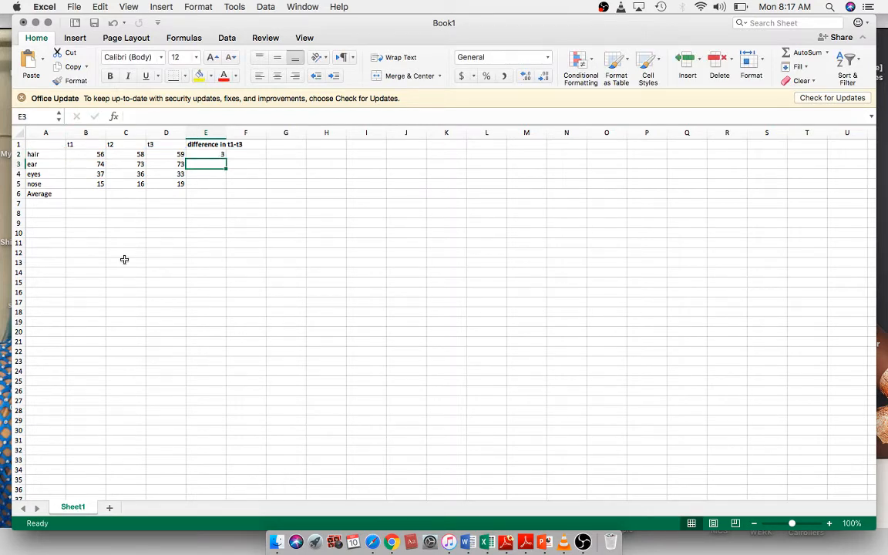
# Step: Fill the difference formula in E2 down through E5
pyautogui.click(204, 154)
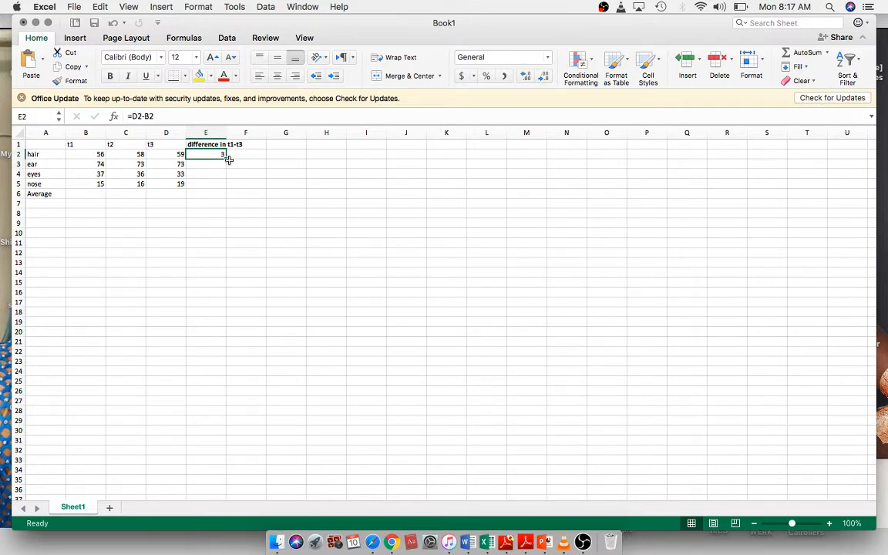
pyautogui.moveTo(225, 157); pyautogui.dragTo(223, 183)
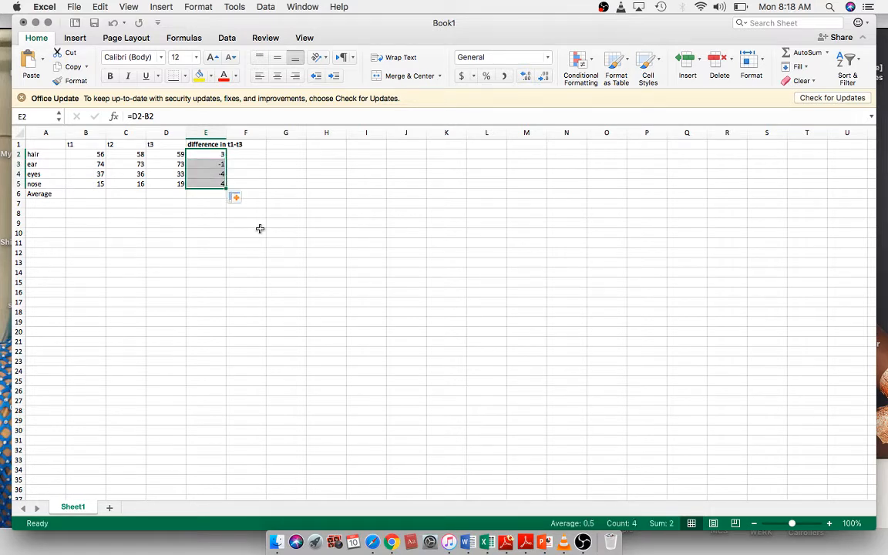
pyautogui.click(260, 229)
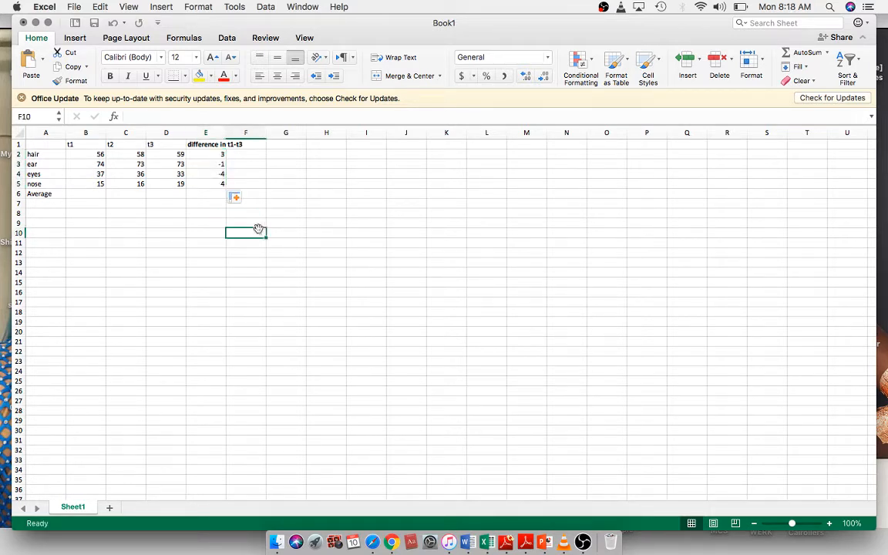
# Step: Overwrite the differences for ear and eyes in E3 and E4 with 1 and 4
pyautogui.click(214, 166)
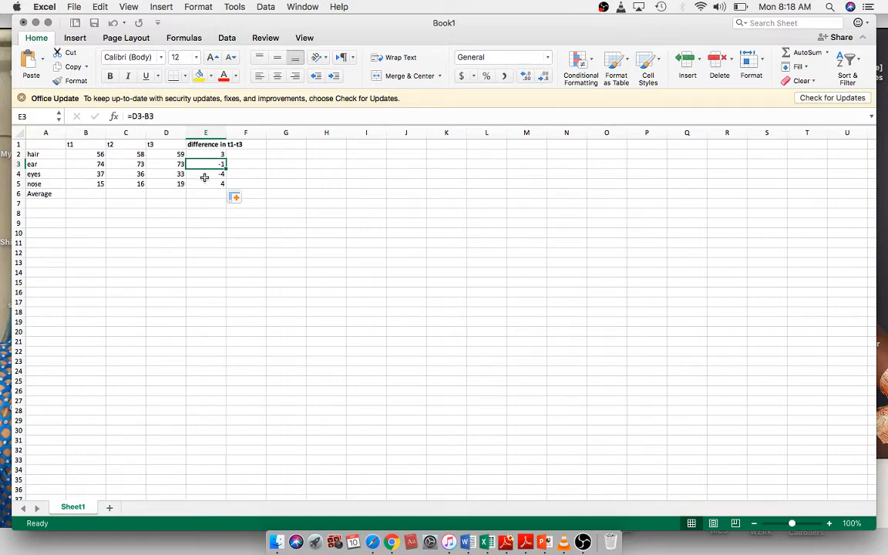
pyautogui.write('1')
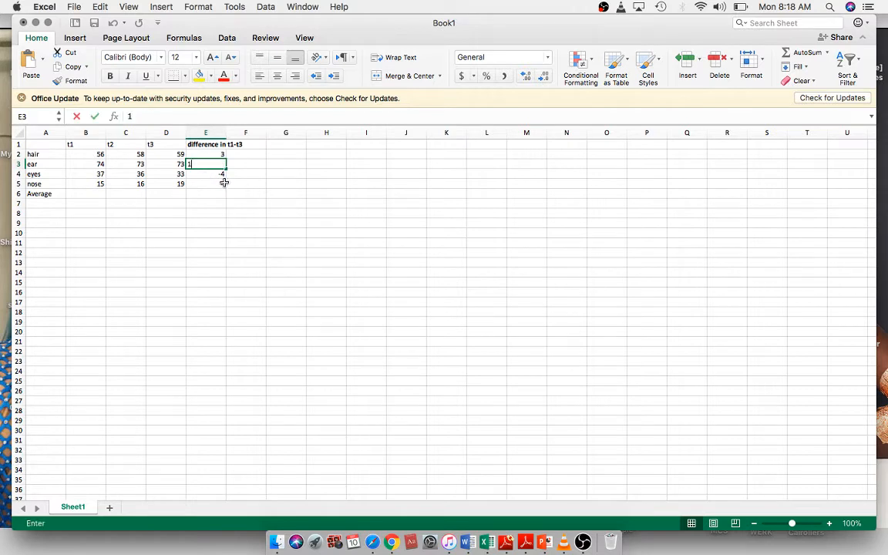
pyautogui.press('Return')
pyautogui.write('4')
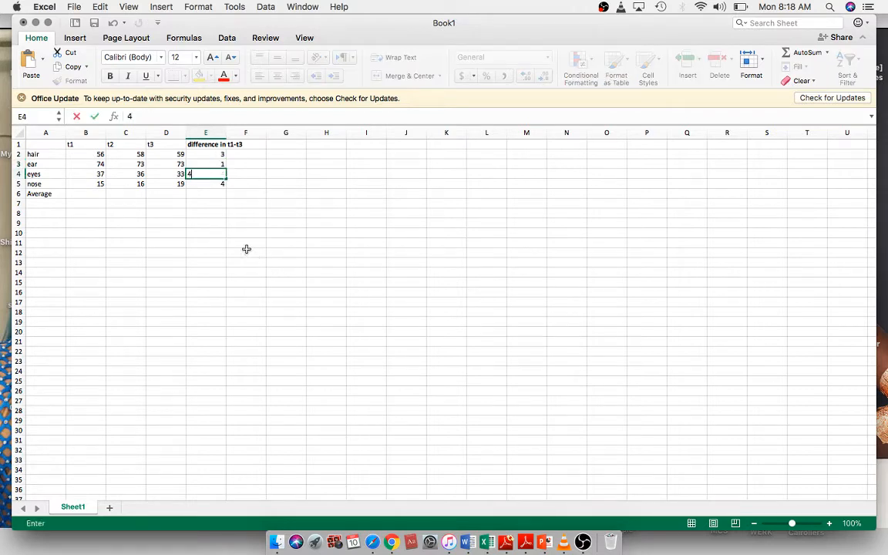
pyautogui.click(246, 249)
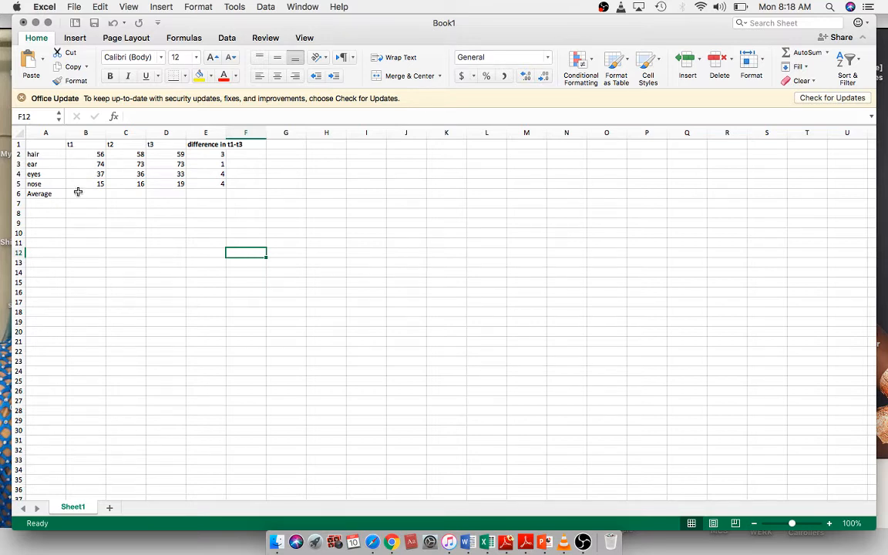
# Step: Insert AutoSum Average formulas in B6 through E6 for each column's values
pyautogui.press('Up')
pyautogui.press('Left')
pyautogui.moveTo(78, 192); pyautogui.dragTo(204, 194)
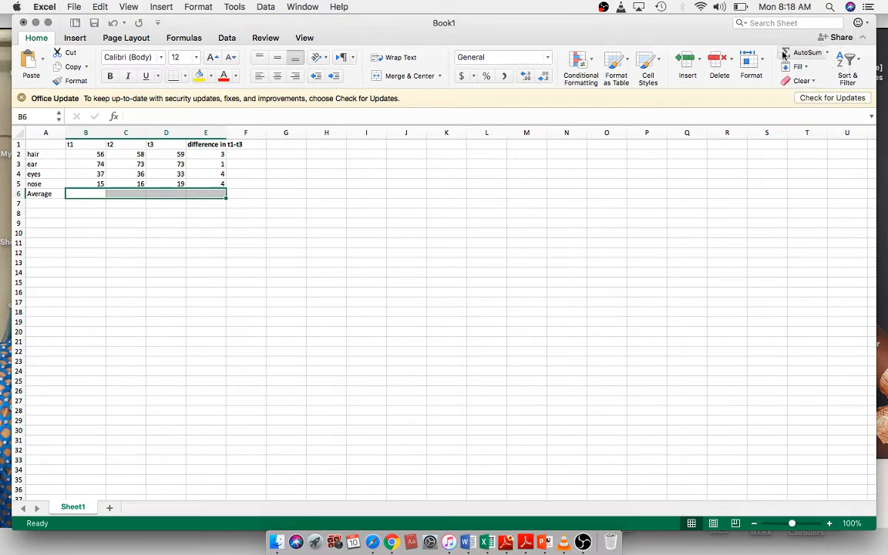
pyautogui.click(193, 38)
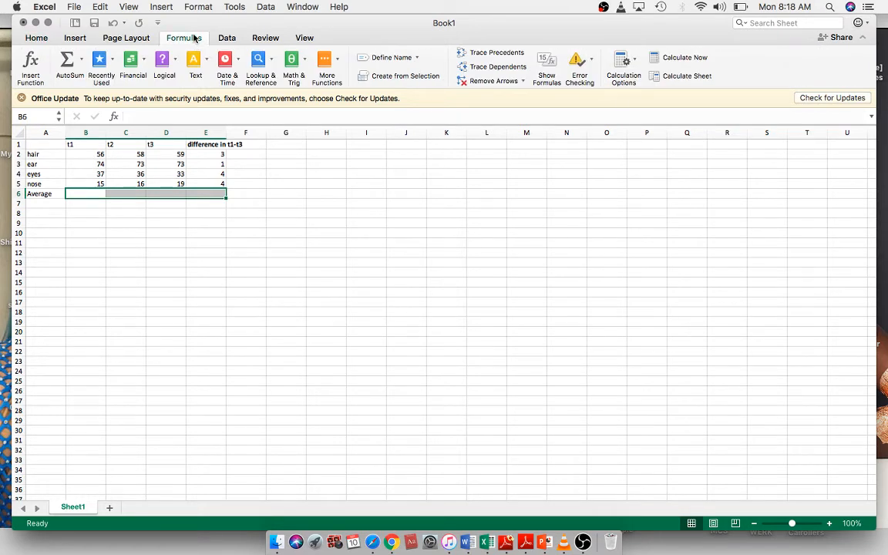
pyautogui.click(83, 63)
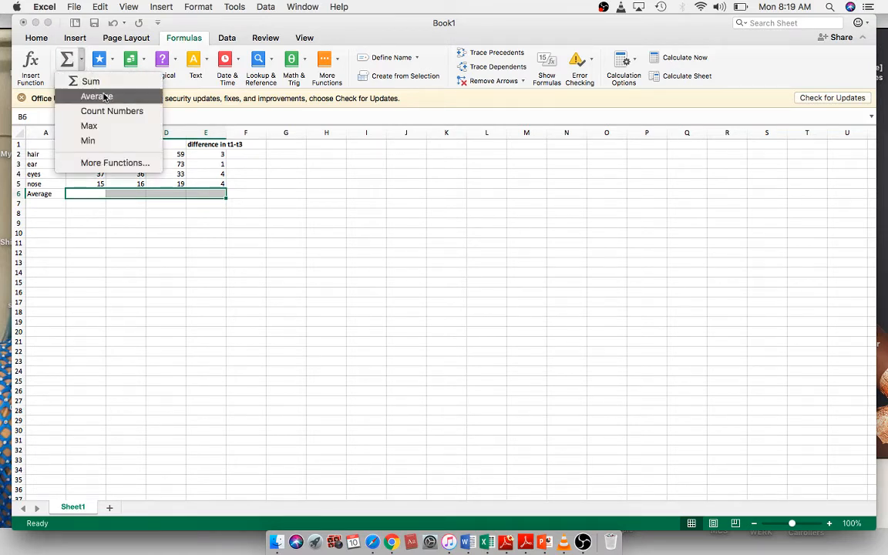
pyautogui.click(97, 96)
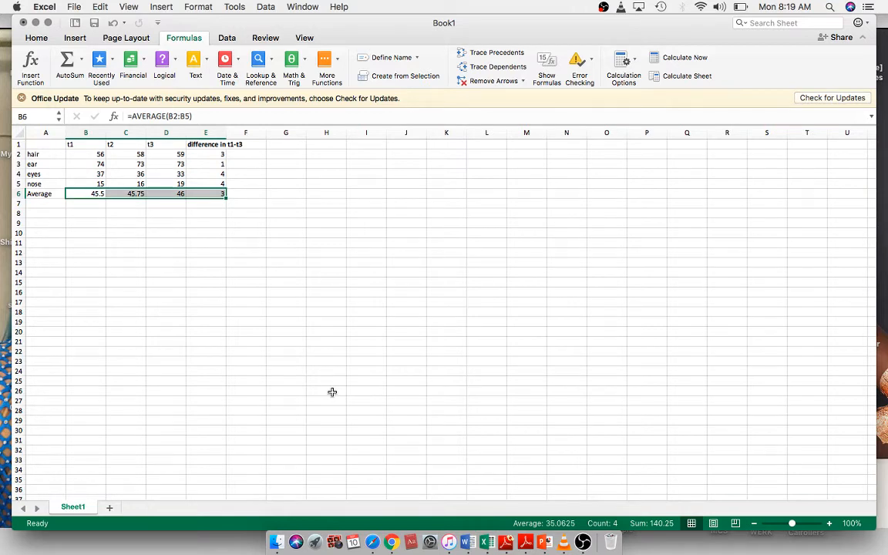
pyautogui.click(241, 303)
# Step: Decrease the decimal places of the averages in B6:E6 twice to show whole numbers
pyautogui.click(91, 194)
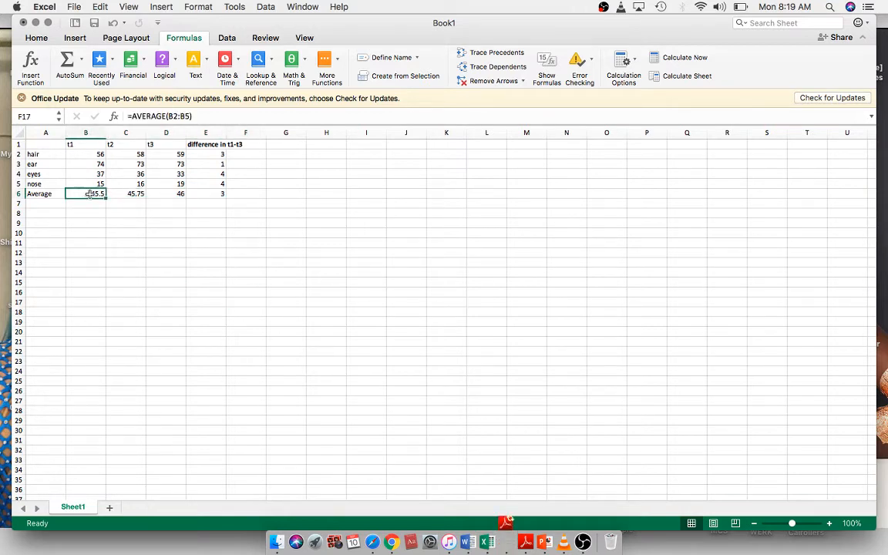
pyautogui.moveTo(90, 194); pyautogui.dragTo(222, 193)
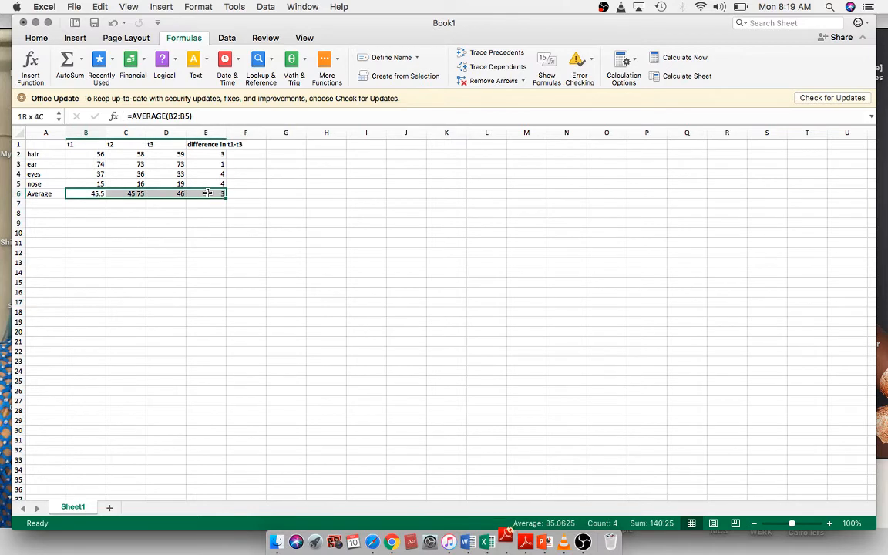
pyautogui.click(36, 38)
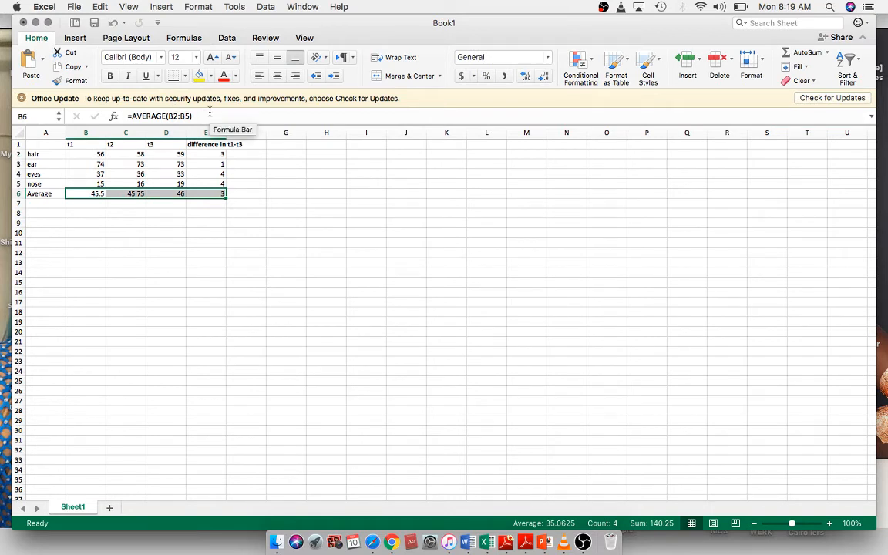
pyautogui.click(546, 75)
pyautogui.click(545, 75)
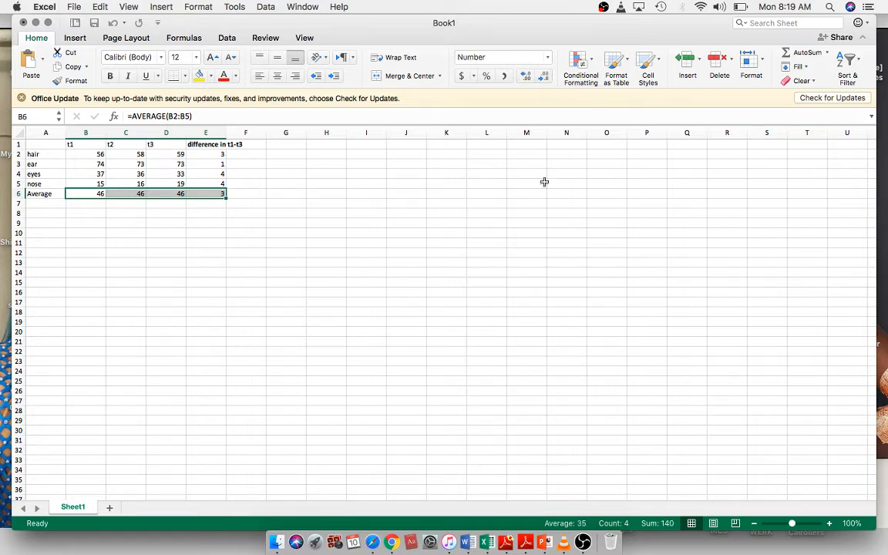
pyautogui.click(250, 268)
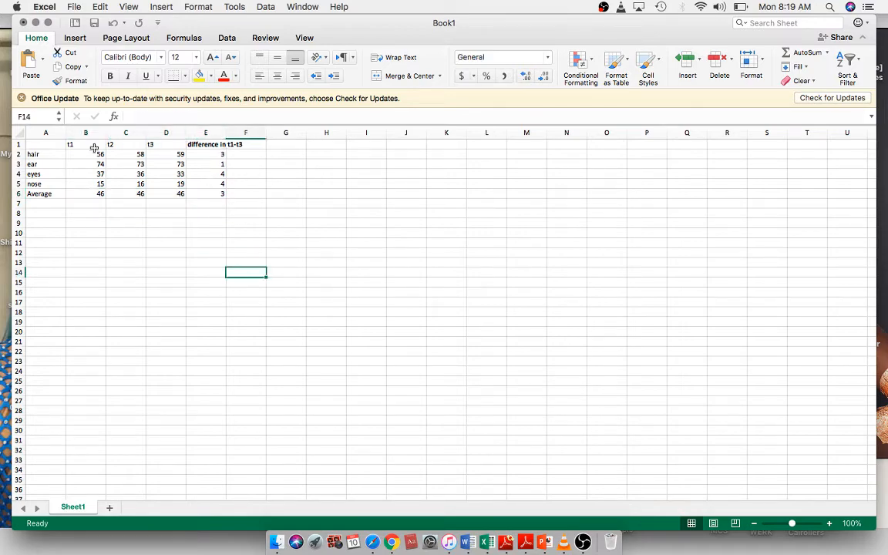
# Step: Switch to the untitled Google Sheets spreadsheet in Safari
pyautogui.hotkey('ctrl', 'Up')
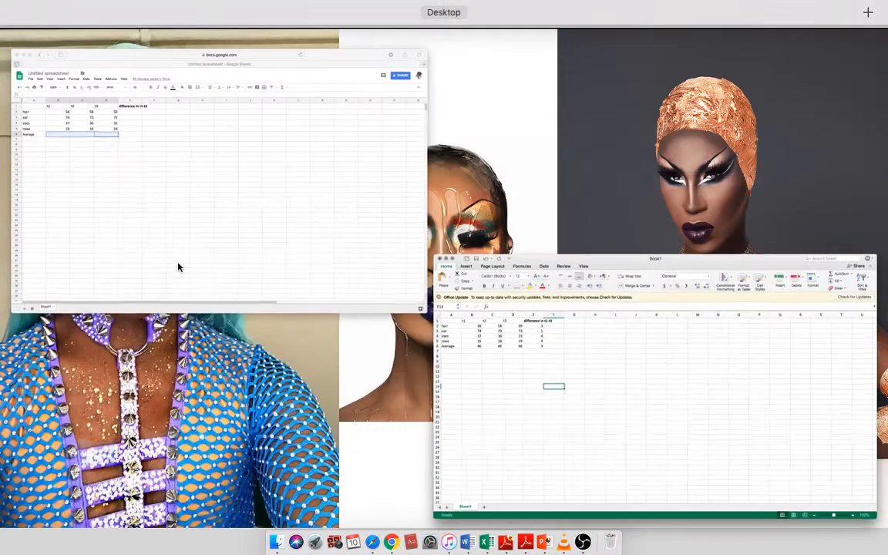
pyautogui.click(178, 263)
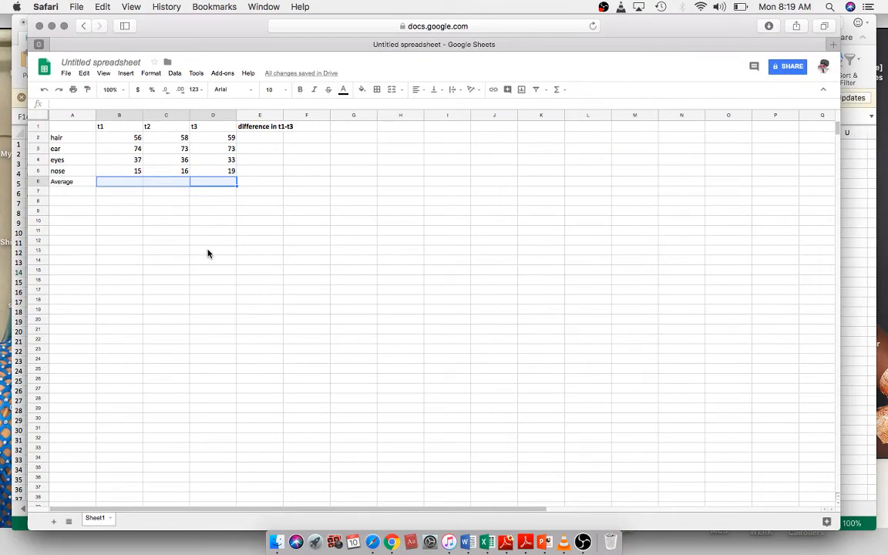
pyautogui.click(291, 160)
# Step: Enter the formula =D2-B2 in E2 to compute the t1–t3 difference for hair
pyautogui.click(260, 138)
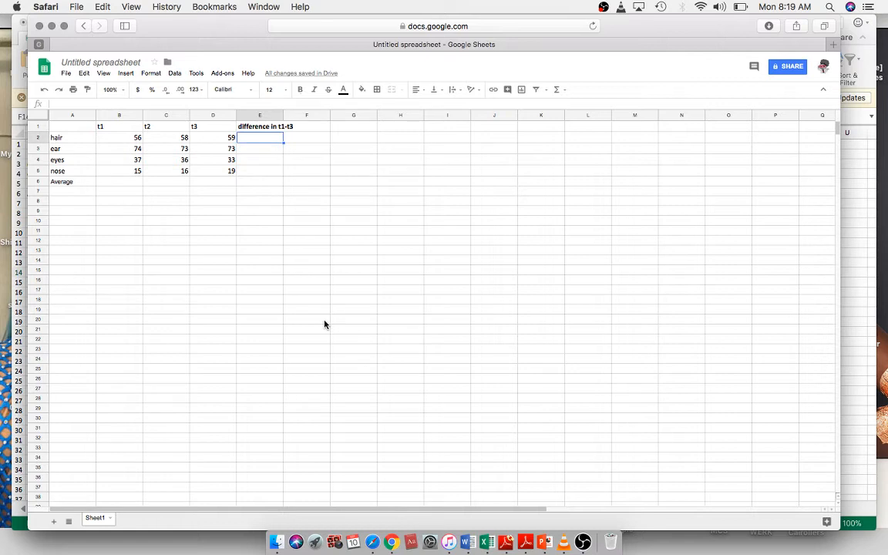
pyautogui.write('=')
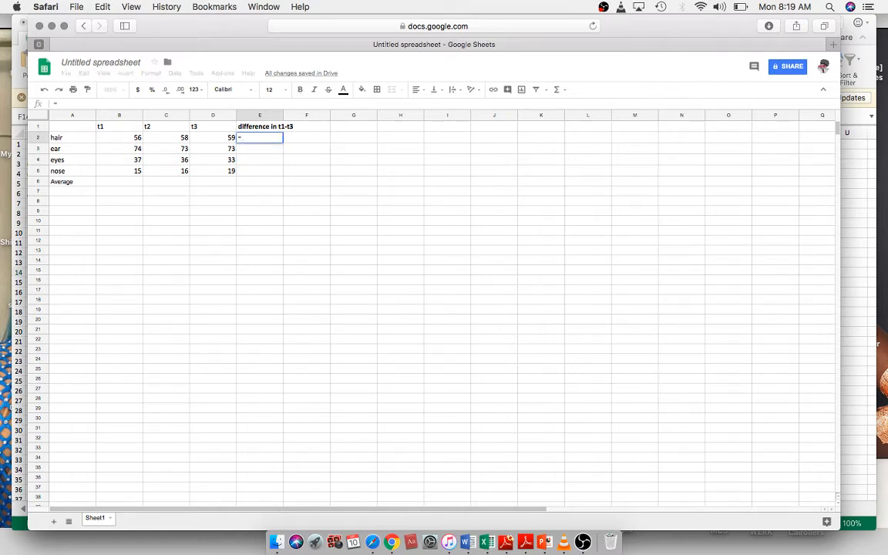
pyautogui.click(220, 138)
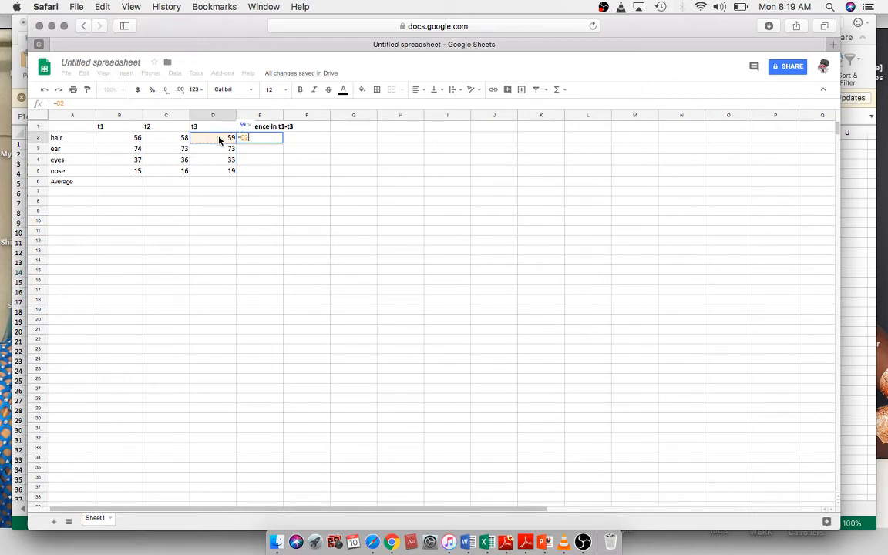
pyautogui.write('-')
pyautogui.click(137, 140)
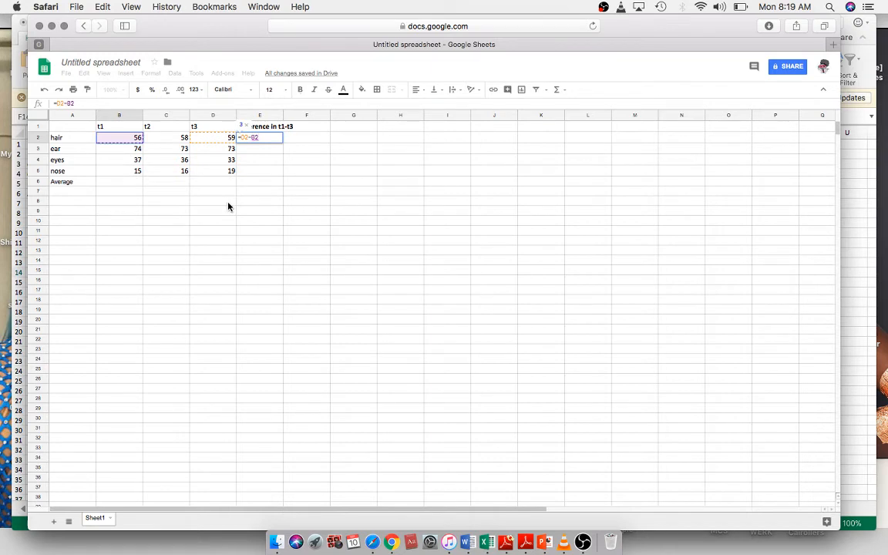
pyautogui.press('Return')
# Step: Fill the difference formula in E2 down through E5
pyautogui.click(267, 139)
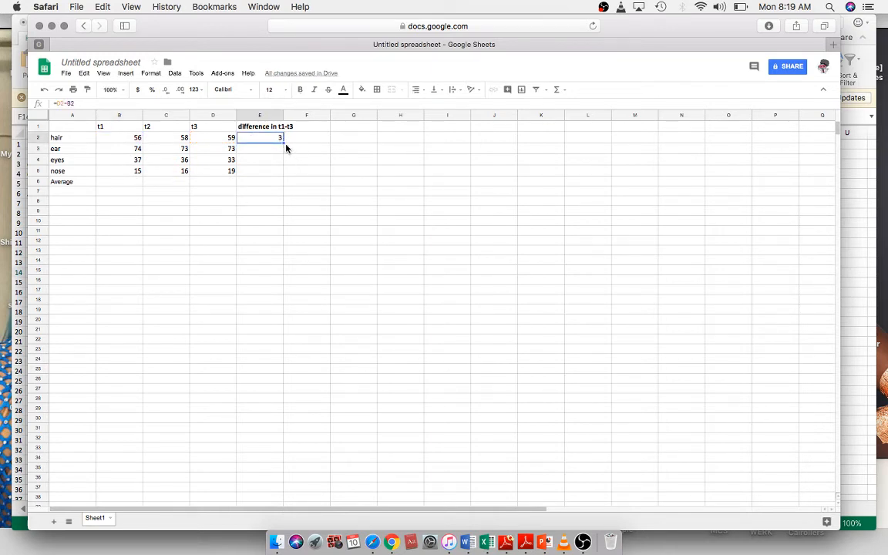
pyautogui.moveTo(283, 142); pyautogui.dragTo(283, 172)
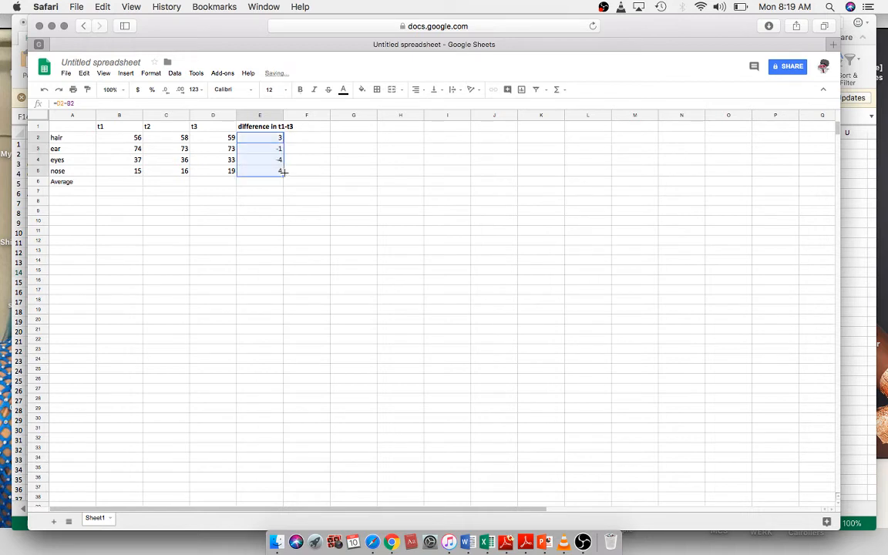
pyautogui.click(316, 216)
# Step: Overwrite the differences for ear and eyes in E3 and E4 with 1 and 4
pyautogui.click(279, 152)
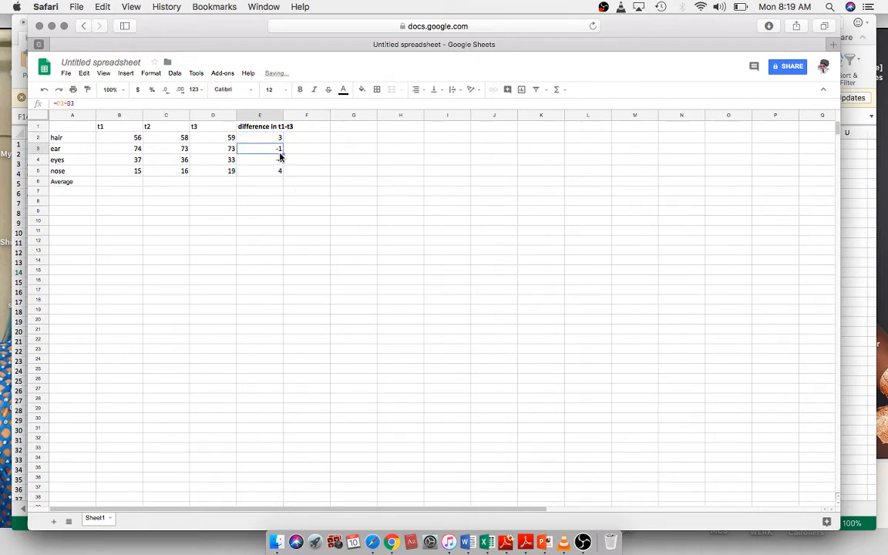
pyautogui.write('1')
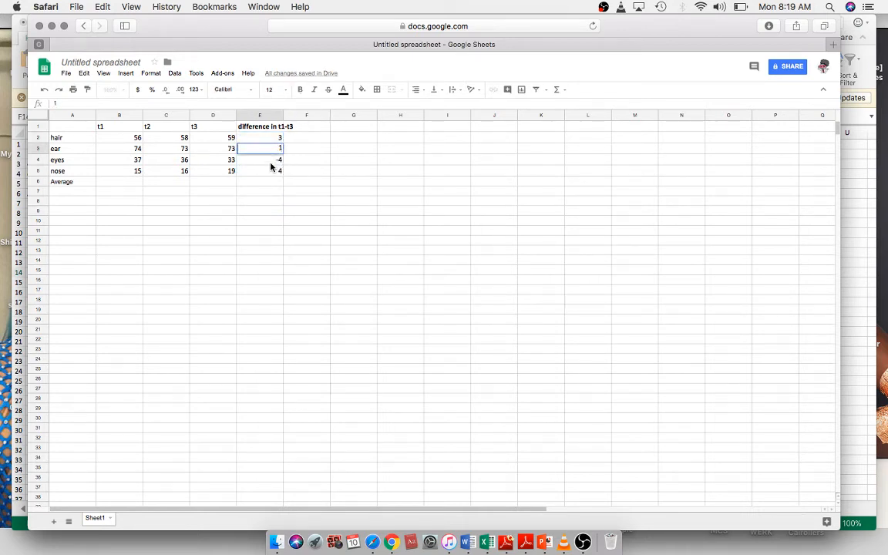
pyautogui.press('Return')
pyautogui.write('4')
pyautogui.click(333, 282)
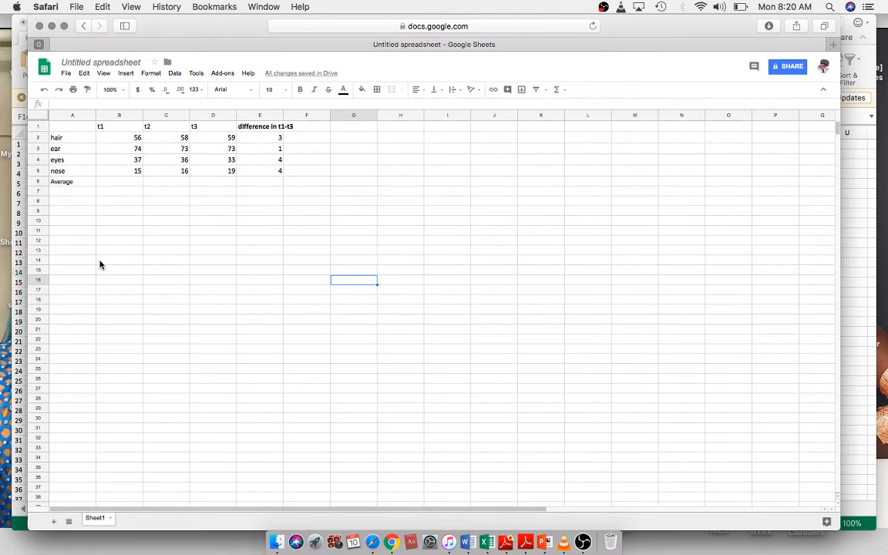
# Step: Select the t1 values B2:B5 and insert an AVERAGE function below them in B6
pyautogui.click(133, 139)
pyautogui.moveTo(132, 139); pyautogui.dragTo(136, 171)
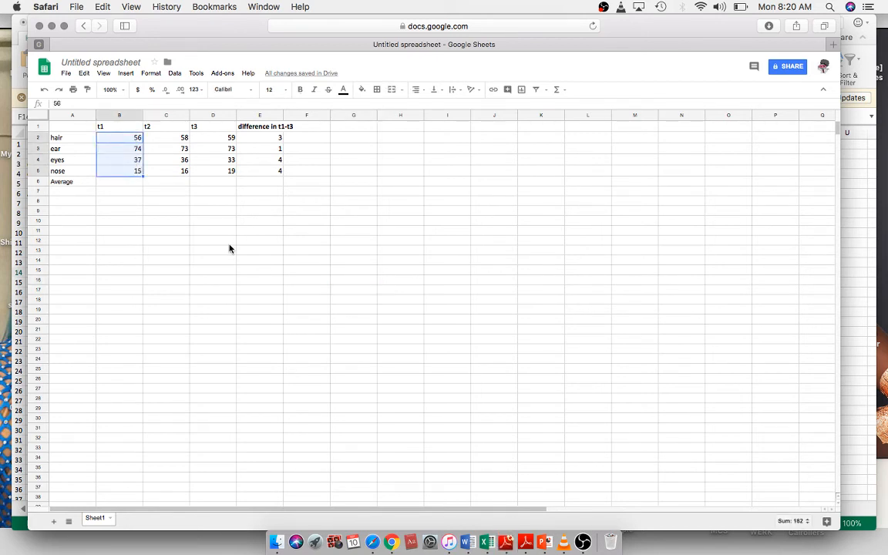
pyautogui.click(560, 91)
pyautogui.click(580, 121)
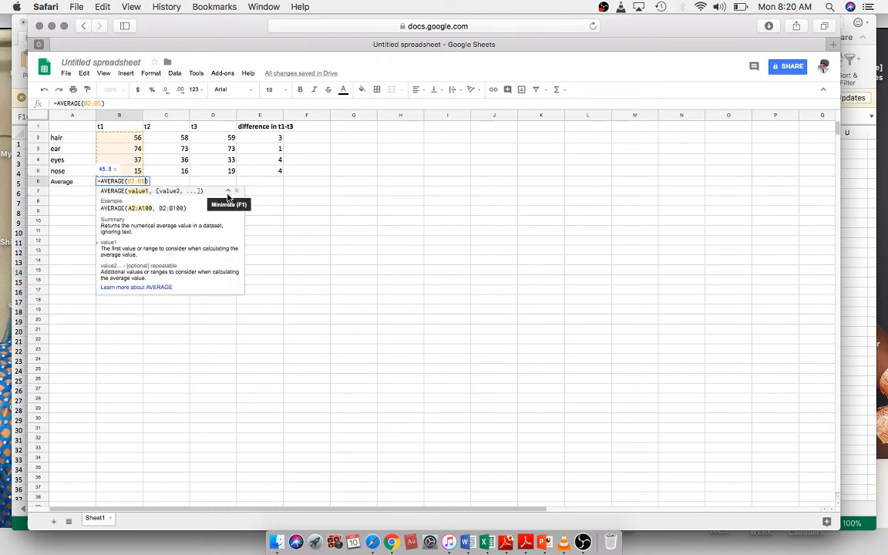
pyautogui.press('Return')
# Step: Fill the average formula in B6 across to E6
pyautogui.click(109, 181)
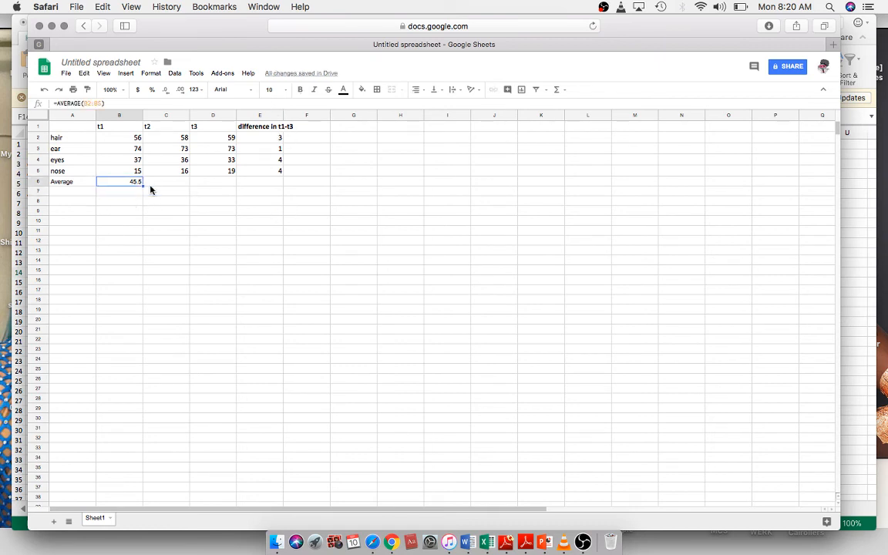
pyautogui.moveTo(141, 188); pyautogui.dragTo(250, 185)
pyautogui.click(135, 183)
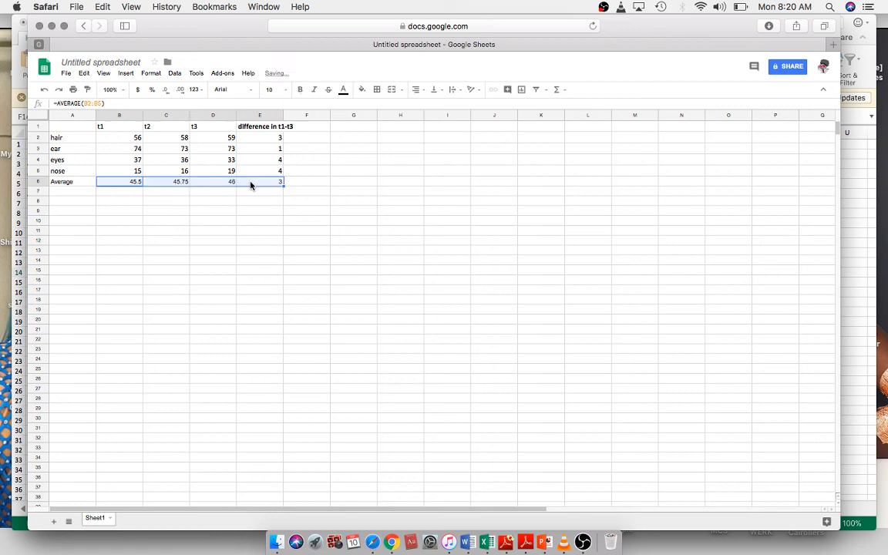
pyautogui.click(315, 283)
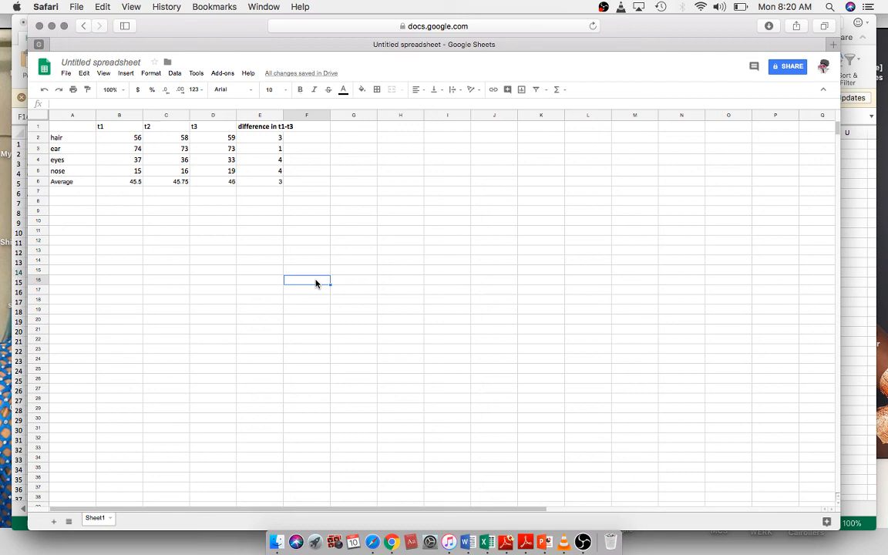
pyautogui.click(583, 541)
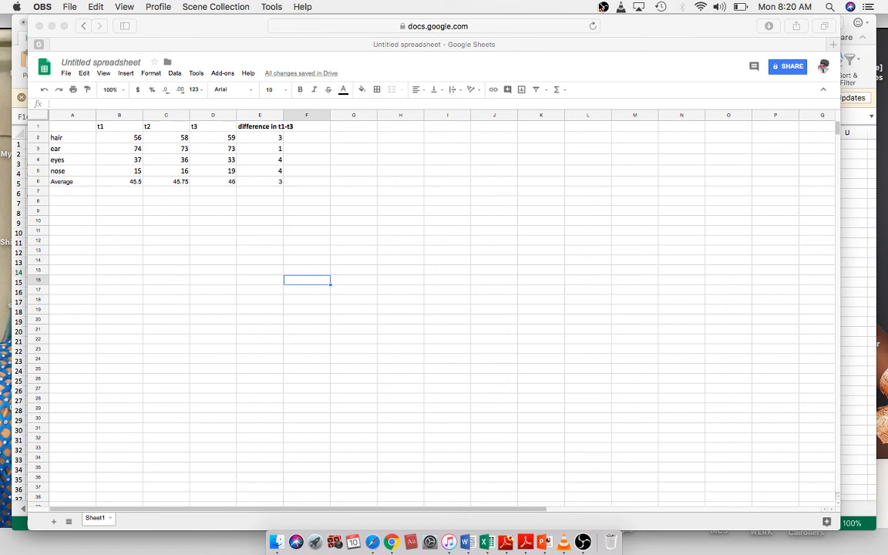
pyautogui.click(603, 6)
pyautogui.click(603, 7)
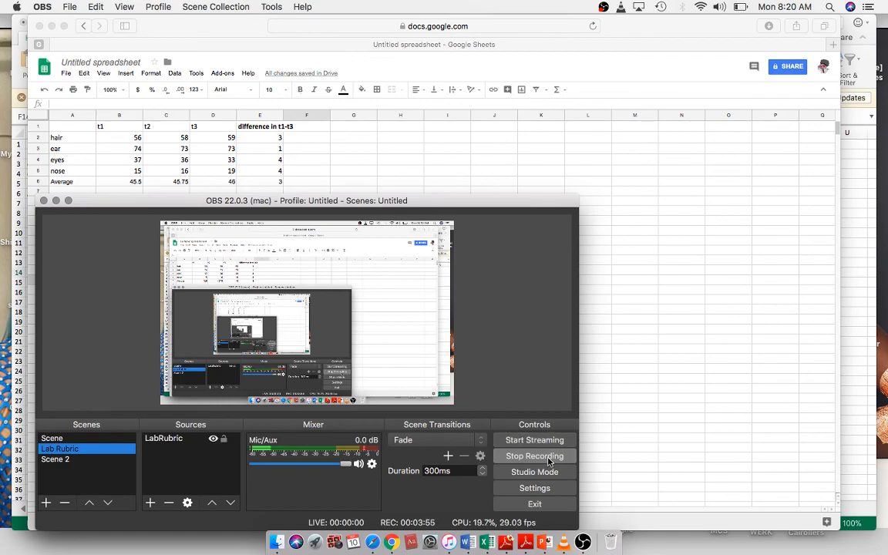